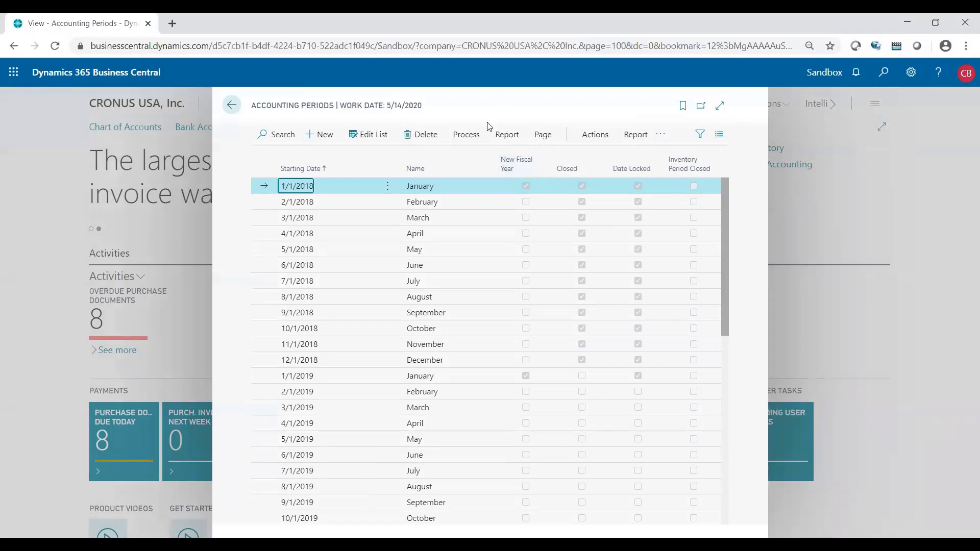
# Step: Close the 2019 fiscal year in the accounting periods and return to the home page
pyautogui.click(477, 138)
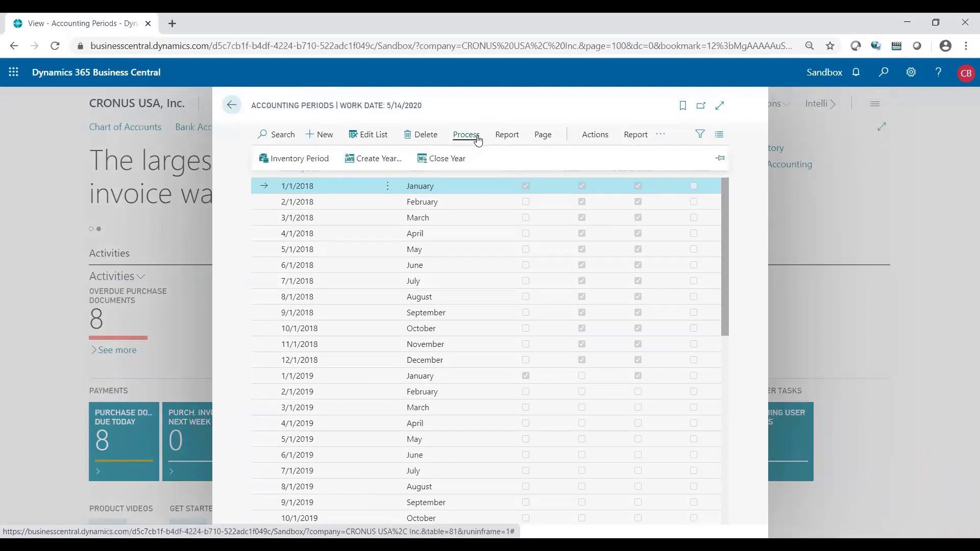
pyautogui.click(457, 162)
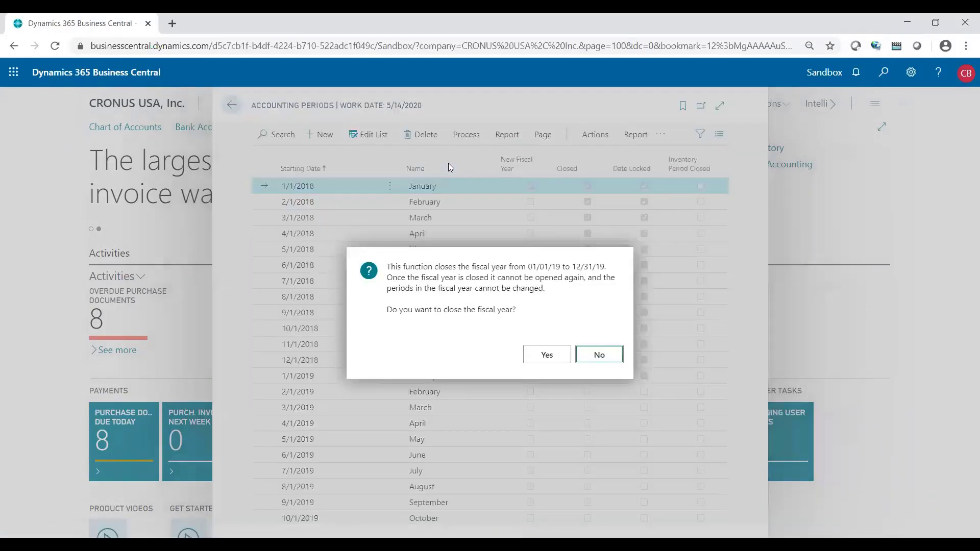
pyautogui.click(539, 357)
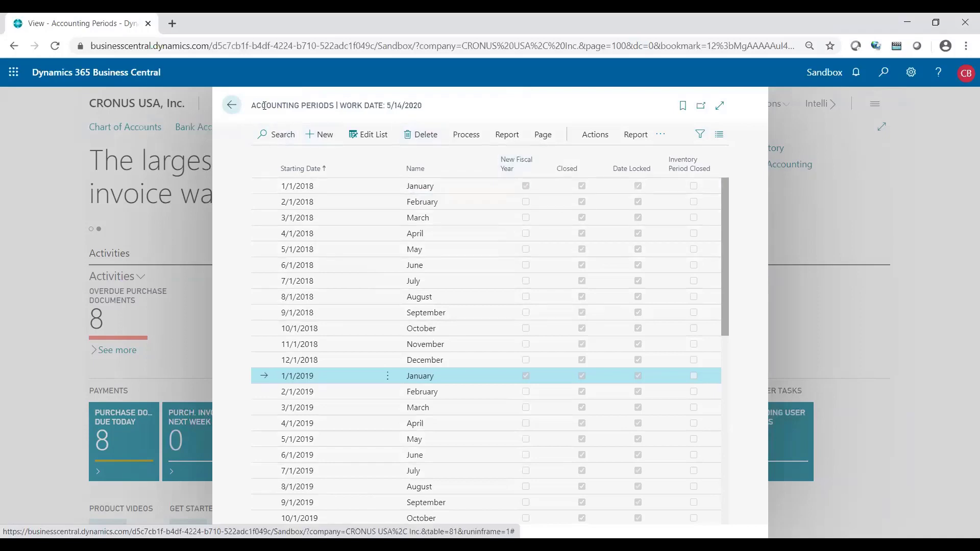
pyautogui.click(233, 108)
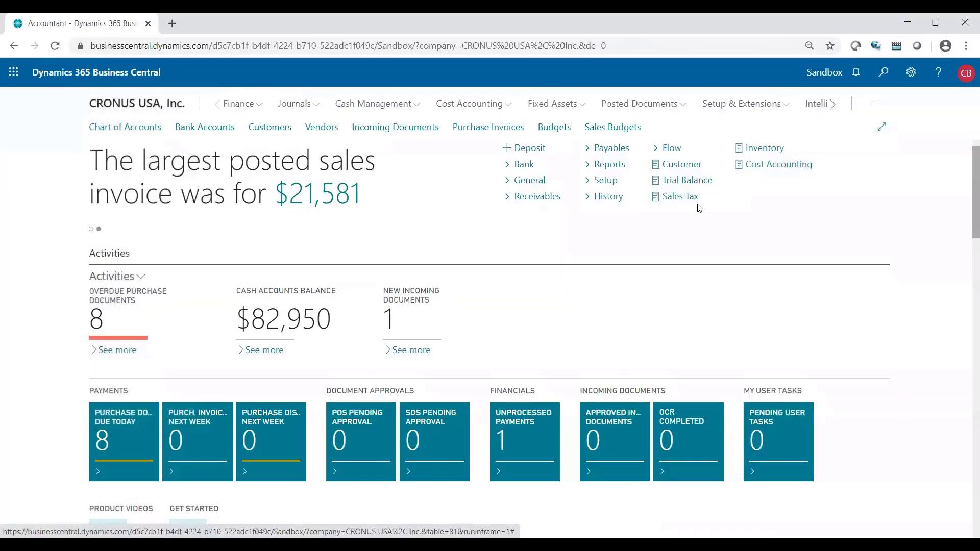
# Step: Search for "close" and open the Close Income Statement task
pyautogui.click(884, 73)
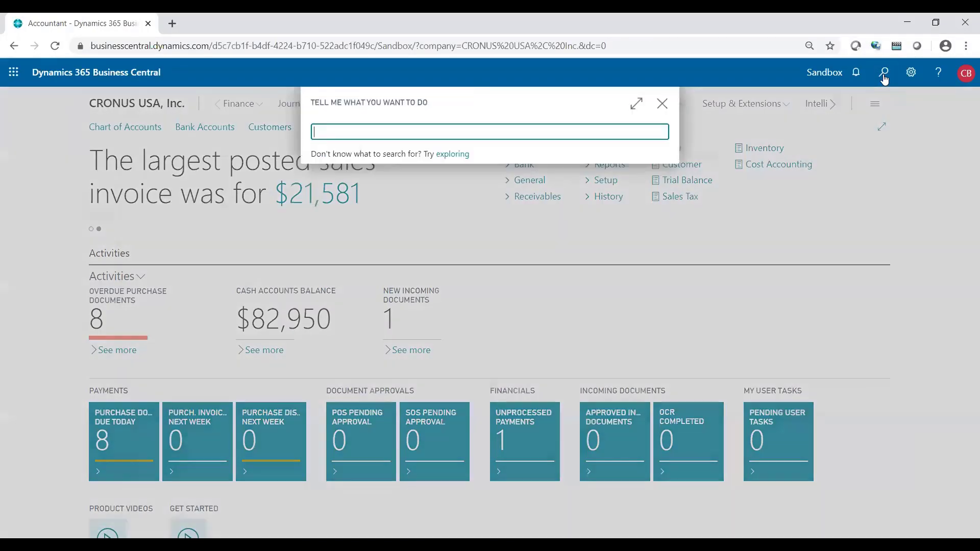
pyautogui.write('close')
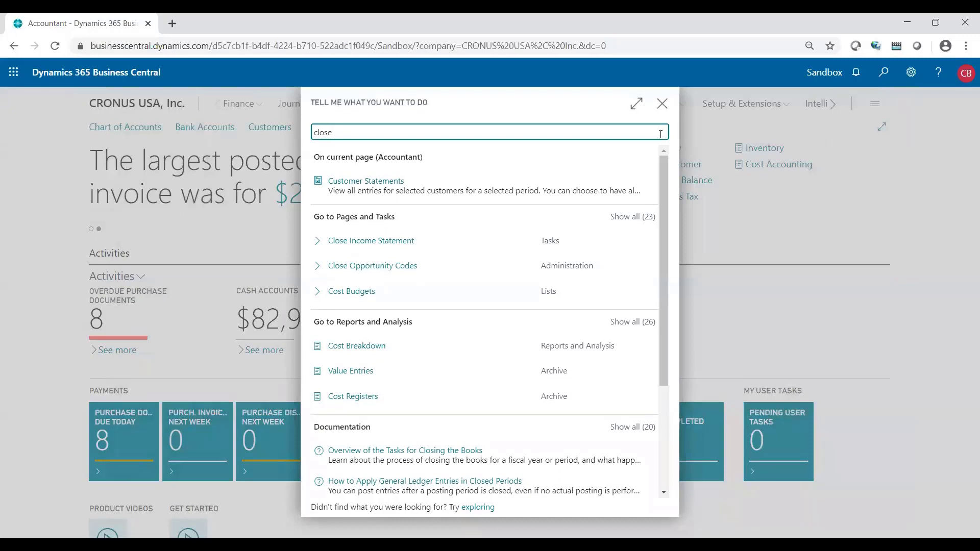
pyautogui.click(375, 247)
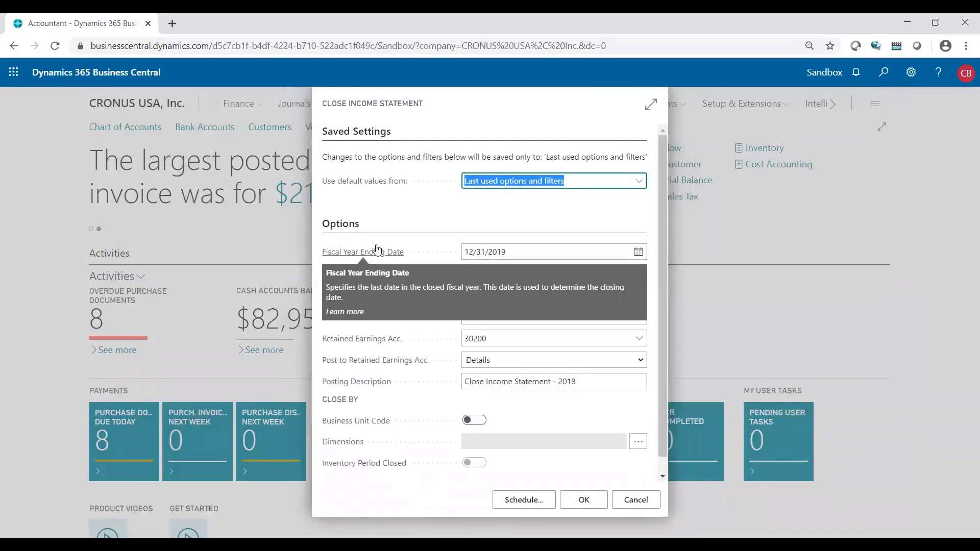
# Step: Select the GENERAL journal template and the DEFAULT journal batch for the fiscal year ending 12/31/2019
pyautogui.click(504, 250)
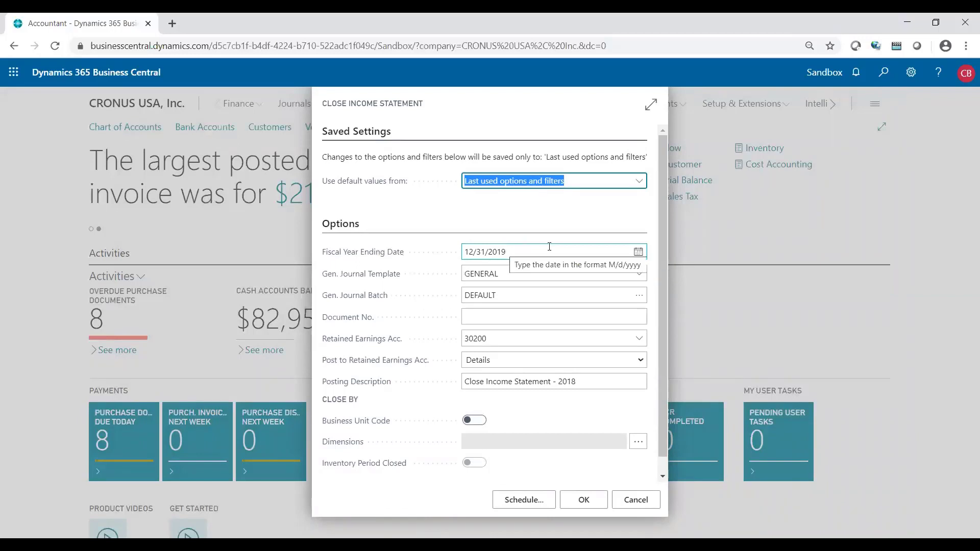
pyautogui.click(551, 298)
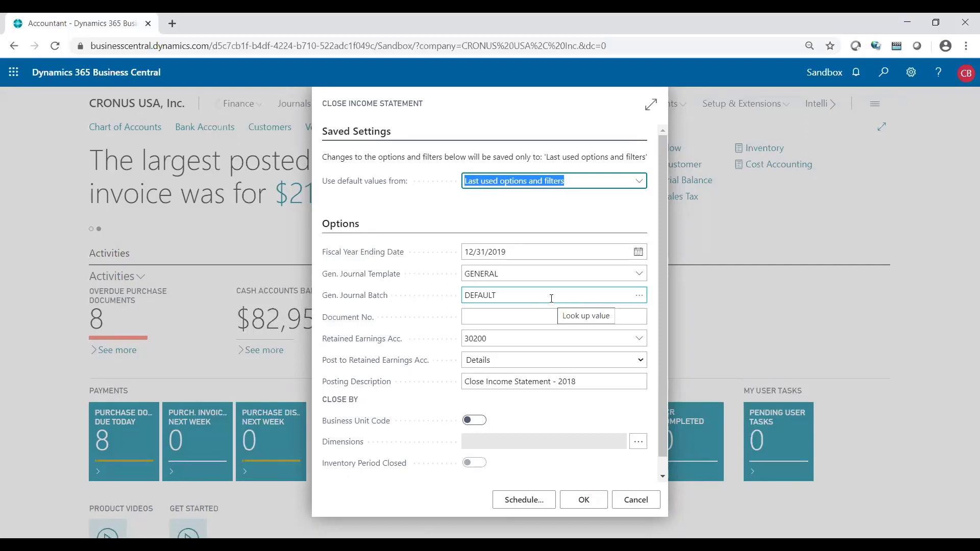
pyautogui.click(526, 252)
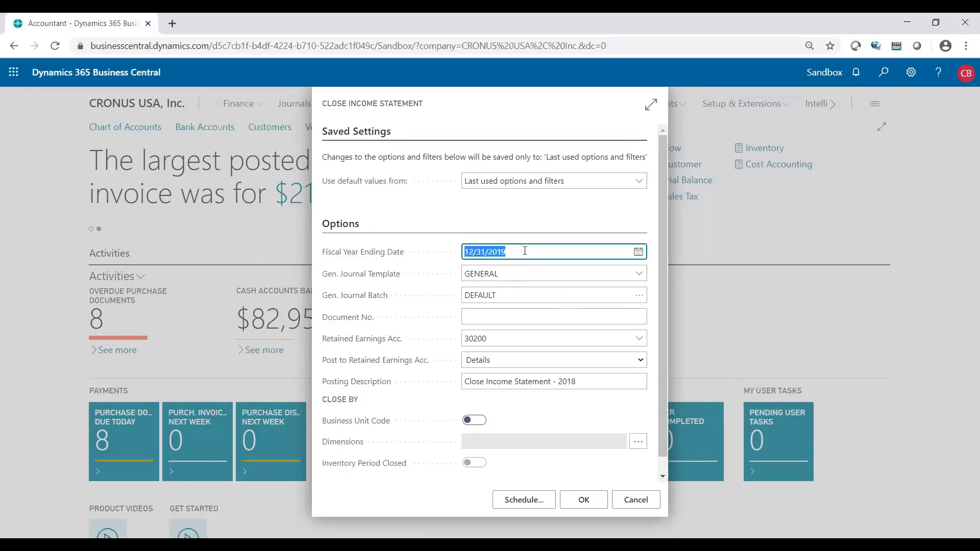
pyautogui.click(513, 272)
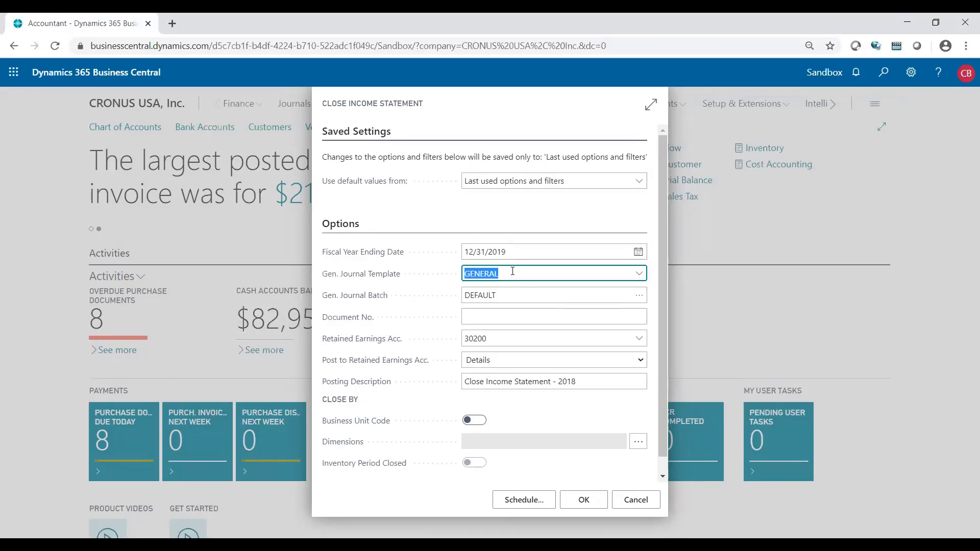
pyautogui.click(638, 274)
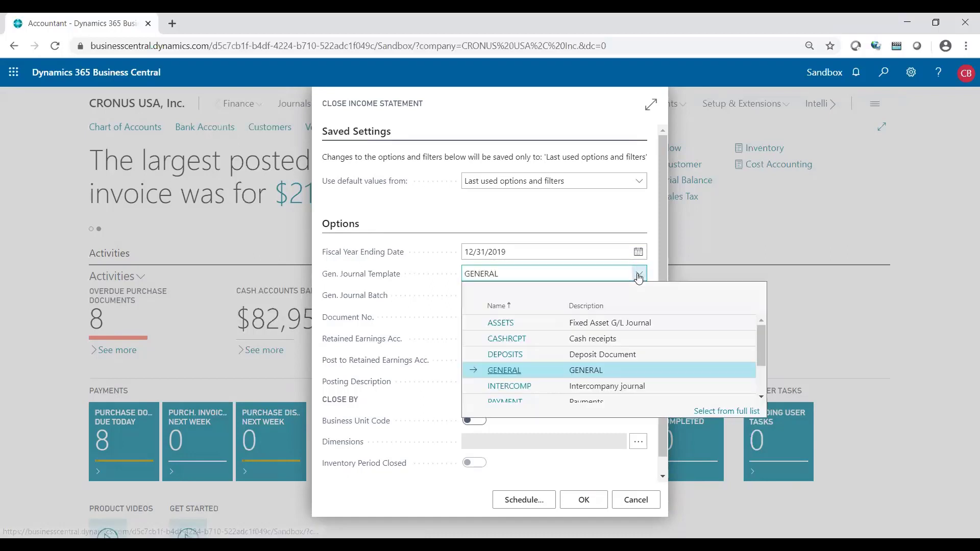
pyautogui.click(586, 369)
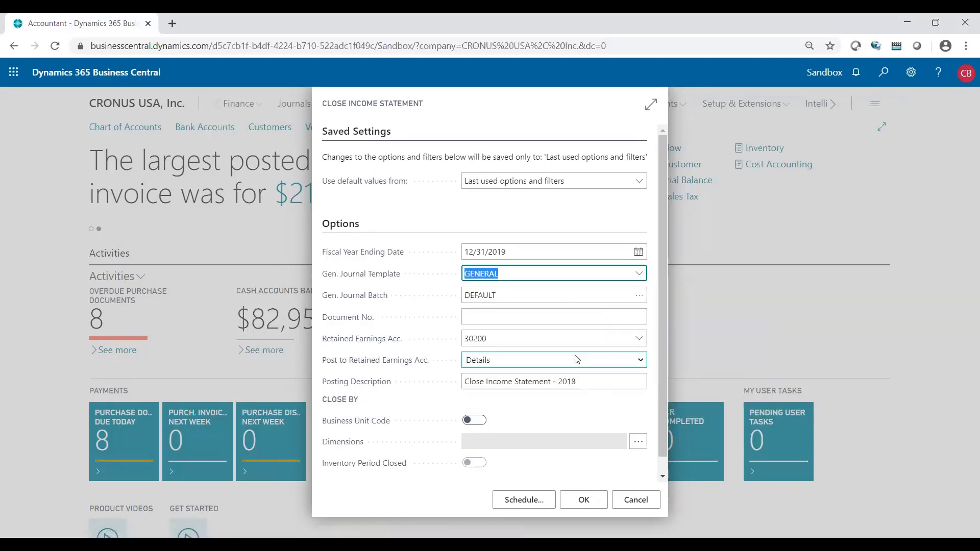
pyautogui.click(536, 294)
pyautogui.click(639, 296)
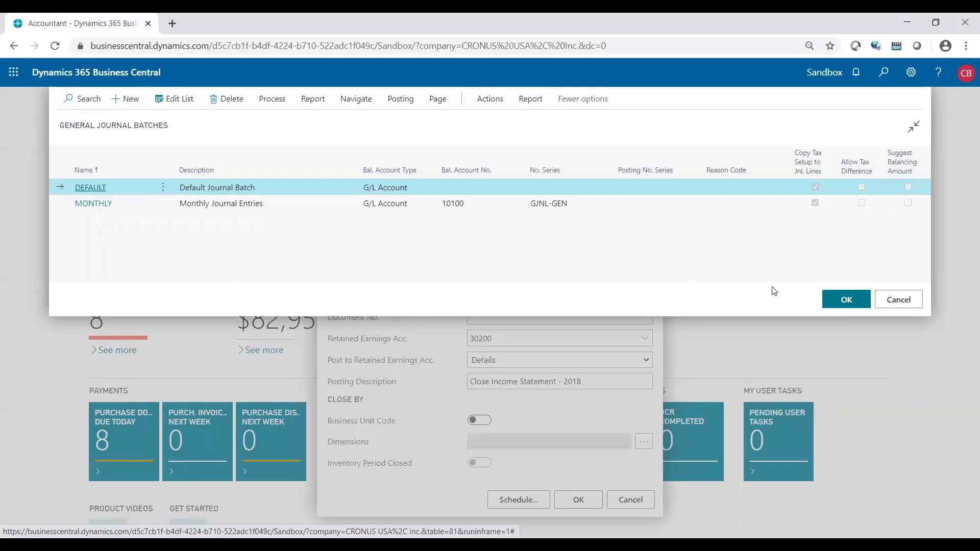
pyautogui.click(836, 302)
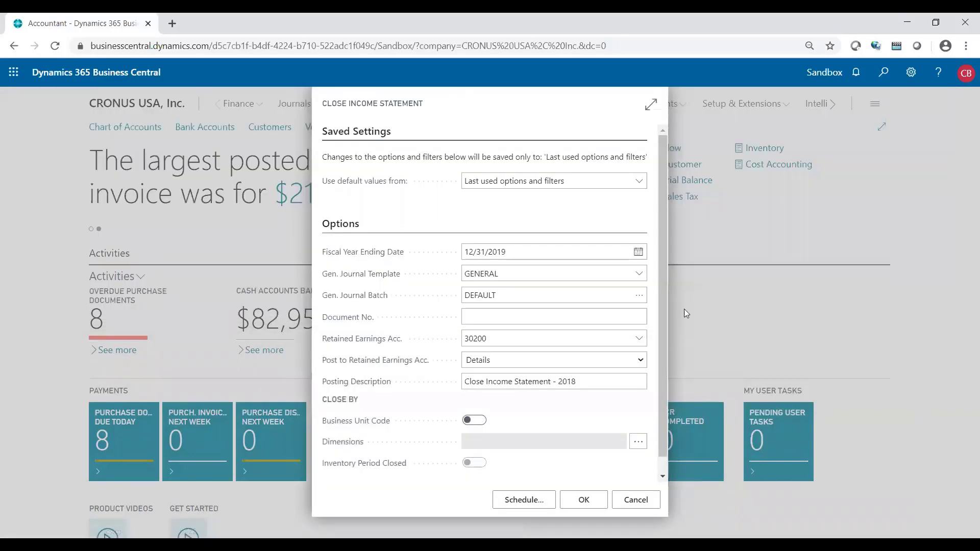
# Step: Enter YE2019 as the document number and select the Retained Earnings G/L account for the closing entry
pyautogui.click(599, 309)
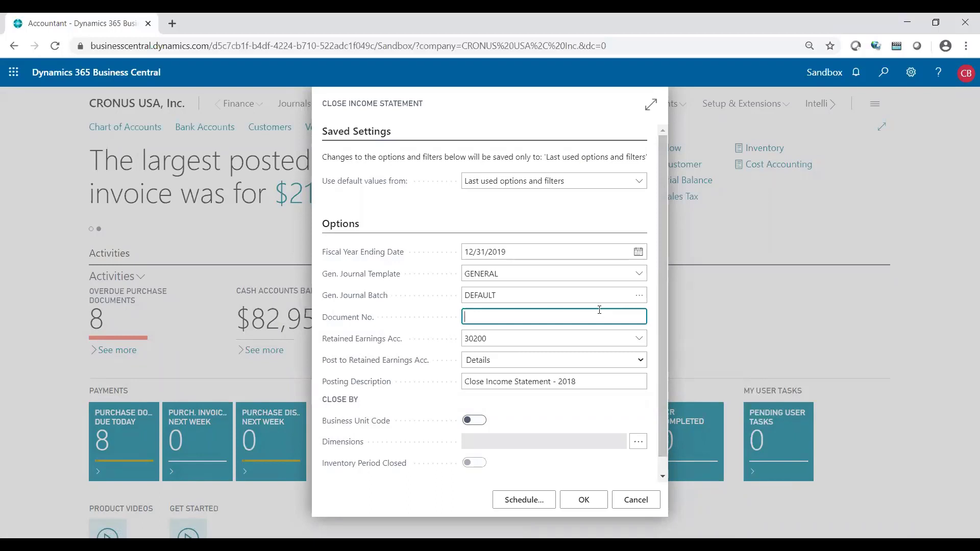
pyautogui.write('YE2019')
pyautogui.moveTo(400, 326)
pyautogui.click(504, 339)
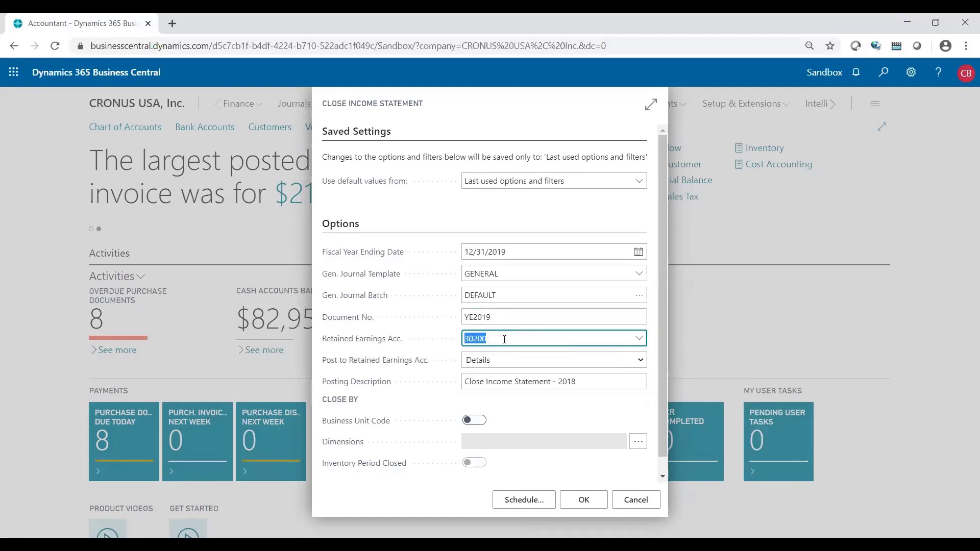
pyautogui.click(639, 339)
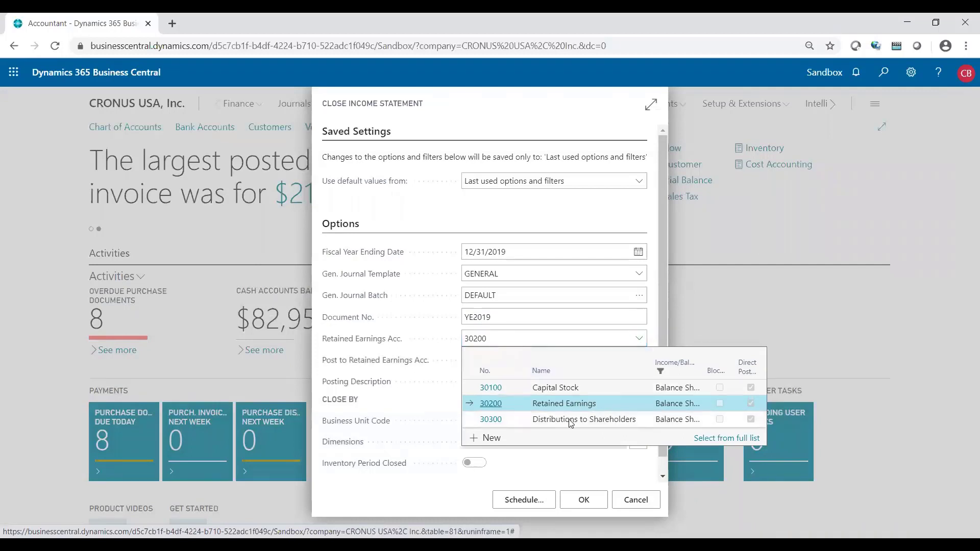
pyautogui.click(540, 406)
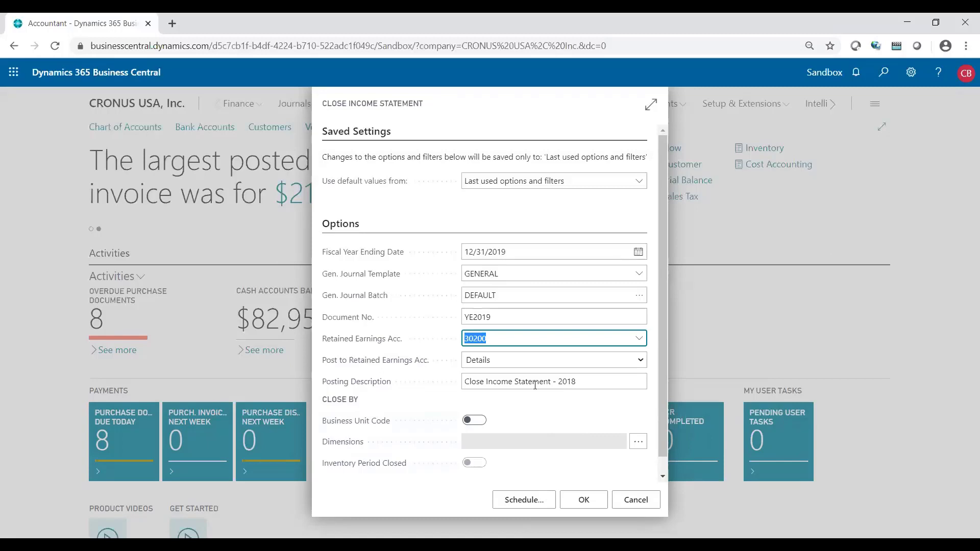
# Step: Keep Details for posting to the retained earnings account and set the posting description to "Close Income Statement -2019"
pyautogui.click(640, 362)
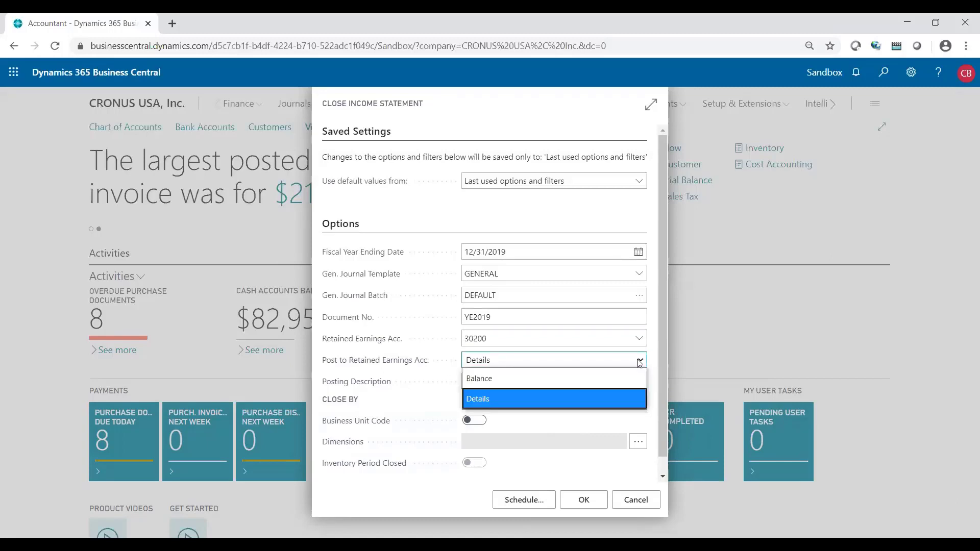
pyautogui.click(426, 390)
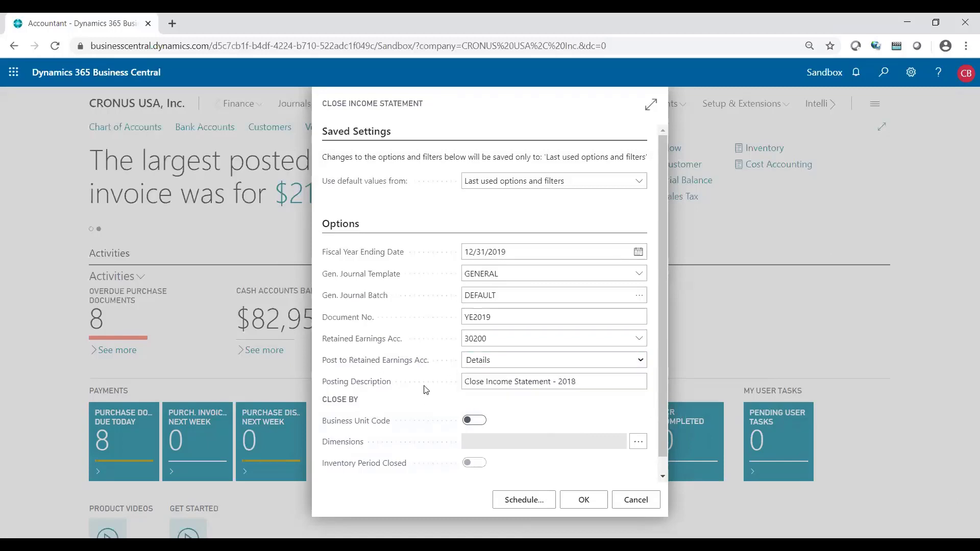
pyautogui.click(595, 381)
pyautogui.click(595, 381)
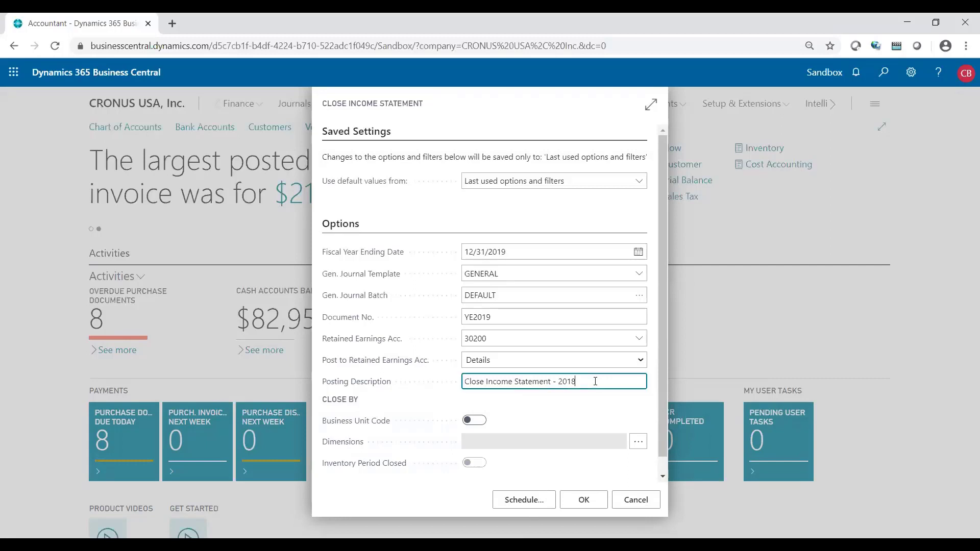
pyautogui.press('BackSpace')
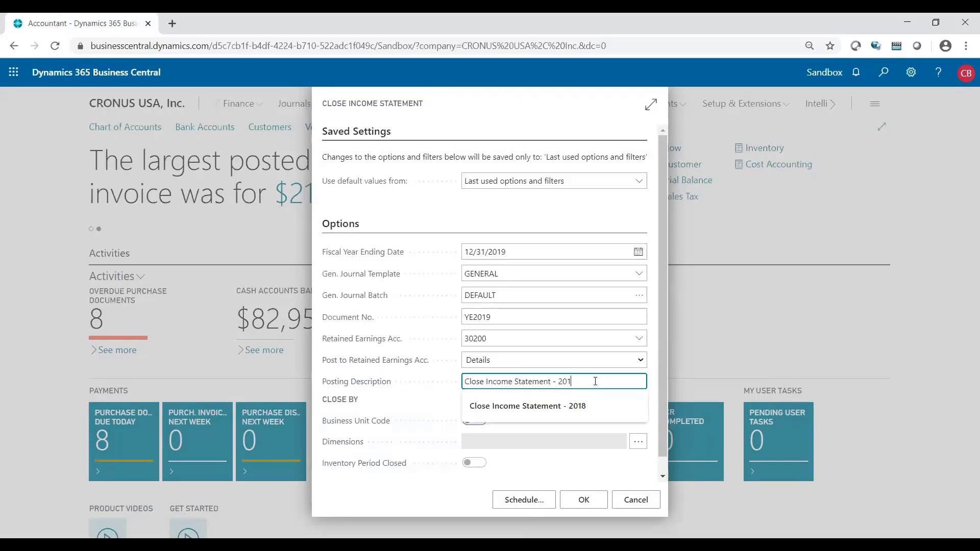
pyautogui.press('BackSpace')
pyautogui.press('BackSpace')
pyautogui.press('BackSpace')
pyautogui.write('2')
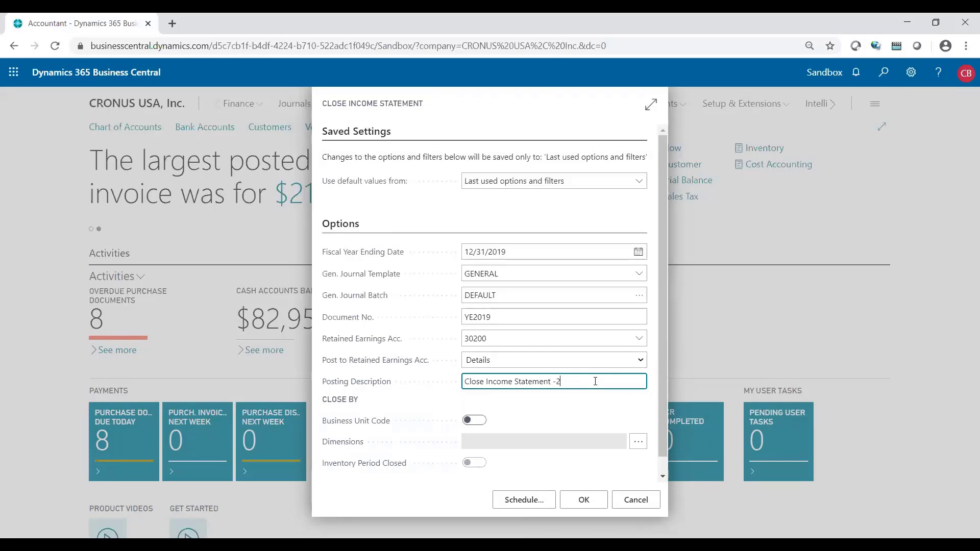
pyautogui.write('019')
# Step: Select the CUSTOMERGROUP and DEPARTMENT dimensions to close by, and run the task to create the closing journal lines
pyautogui.click(633, 442)
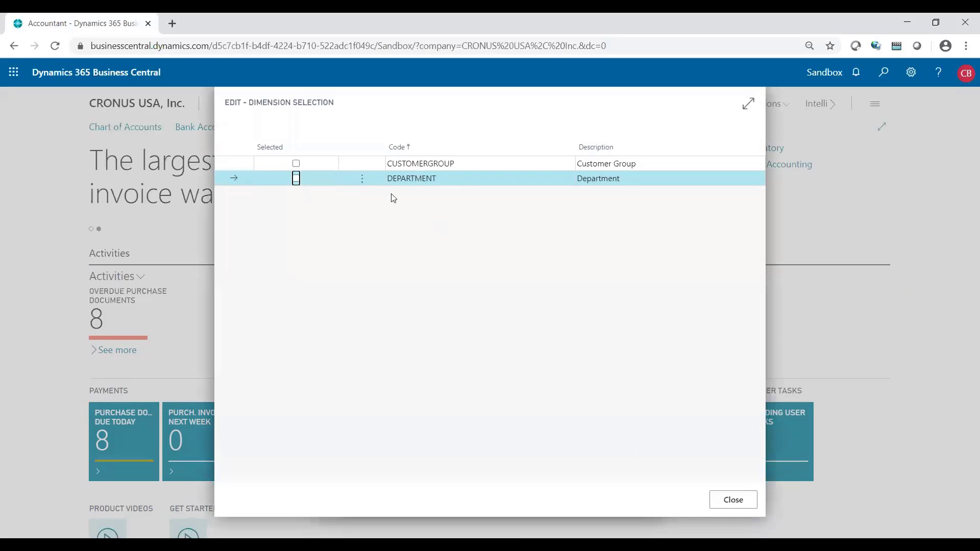
pyautogui.click(296, 179)
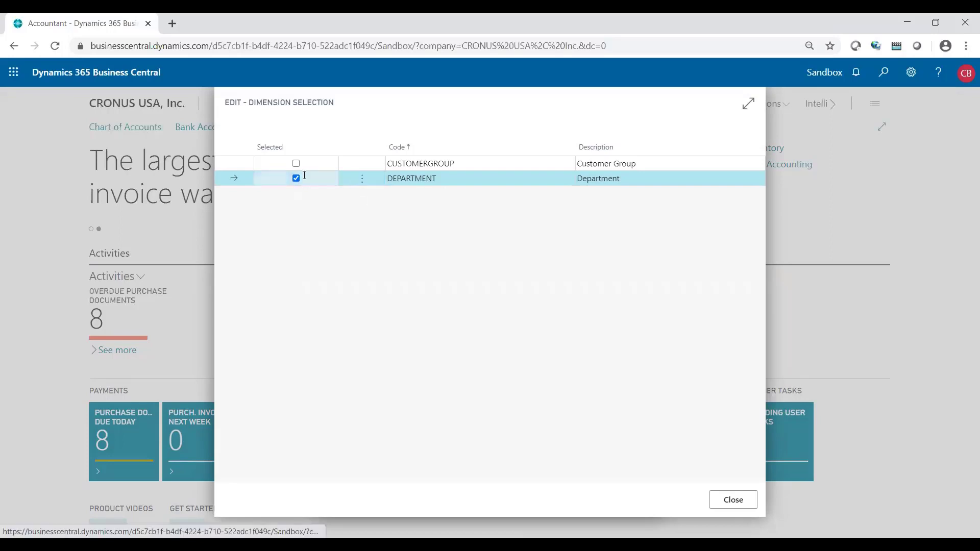
pyautogui.click(296, 164)
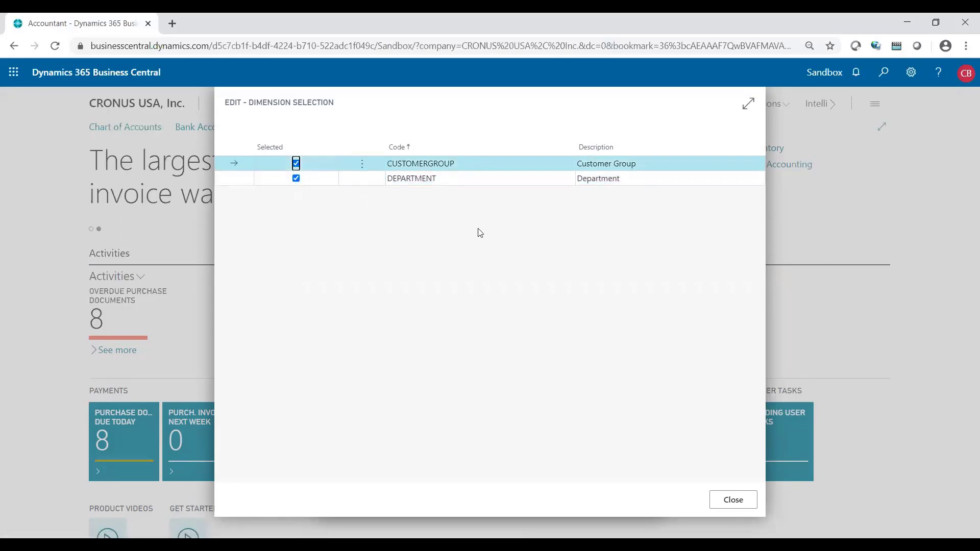
pyautogui.click(735, 501)
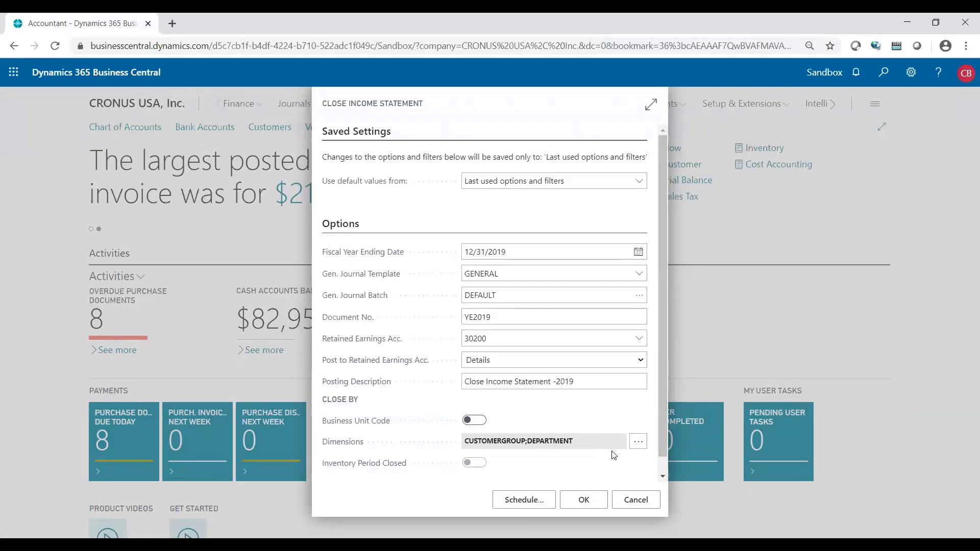
pyautogui.click(587, 499)
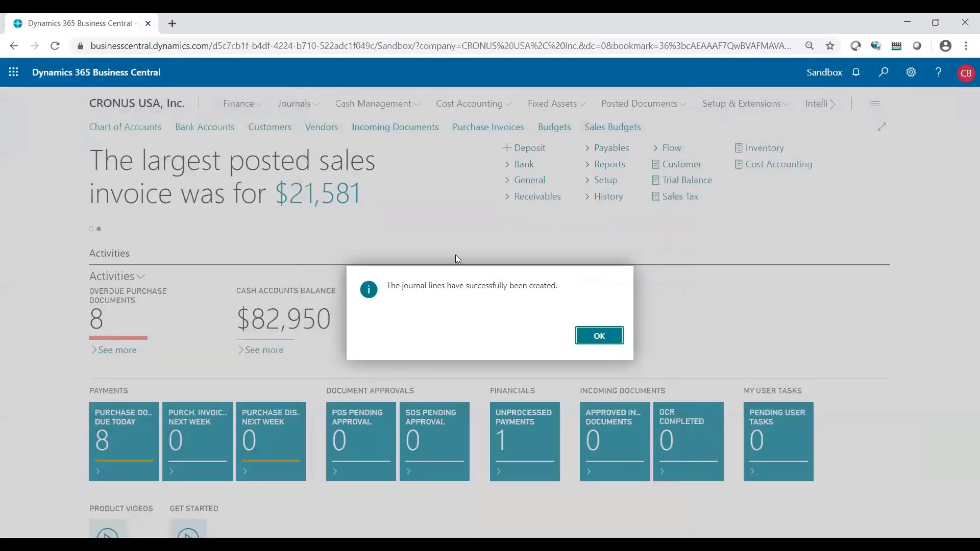
pyautogui.click(598, 337)
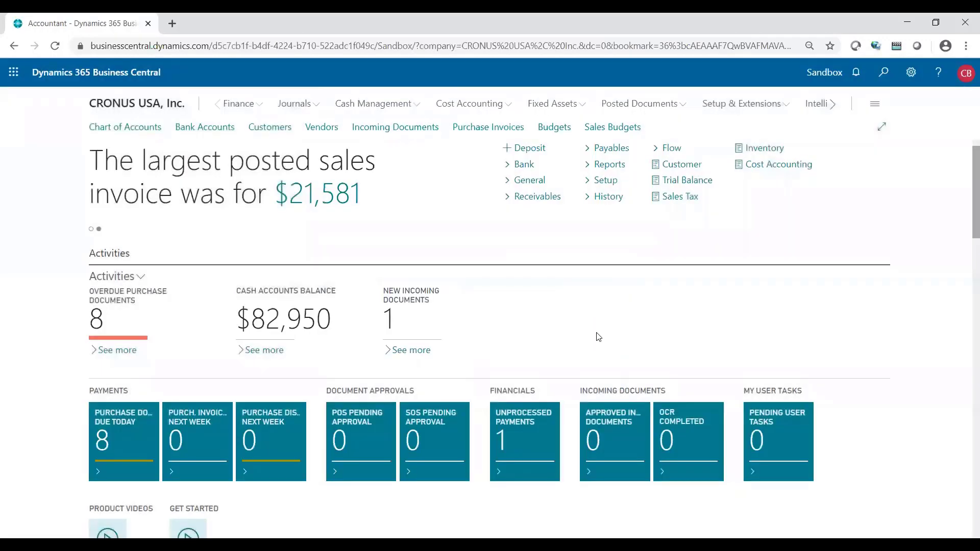
# Step: Open the DEFAULT general journal batch and review the amounts and balancing accounts of the closing lines
pyautogui.click(285, 104)
pyautogui.click(152, 131)
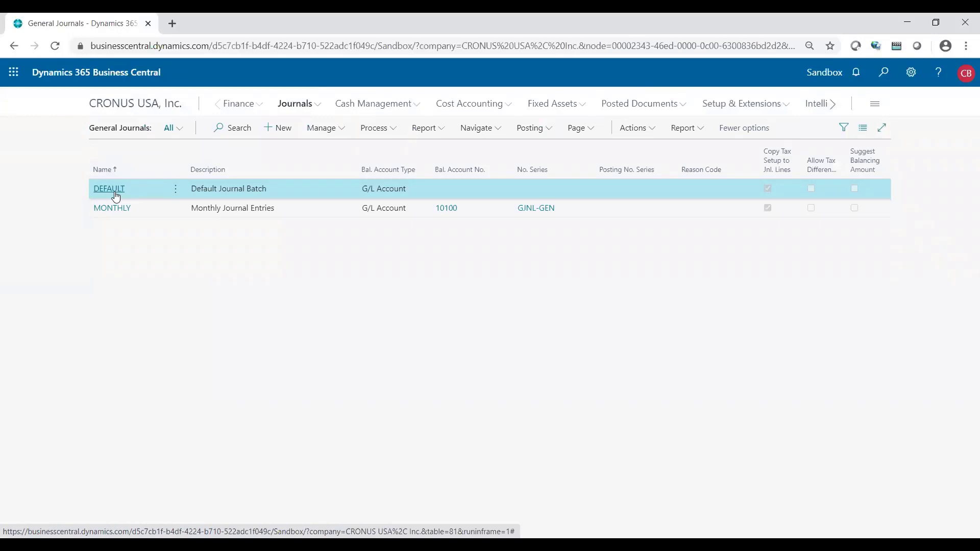
pyautogui.click(114, 193)
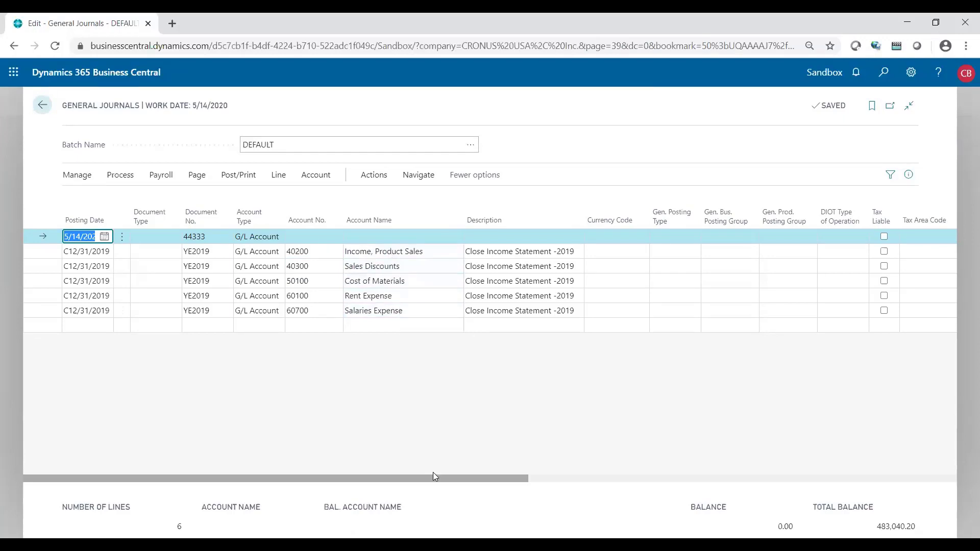
pyautogui.moveTo(439, 476); pyautogui.dragTo(565, 476)
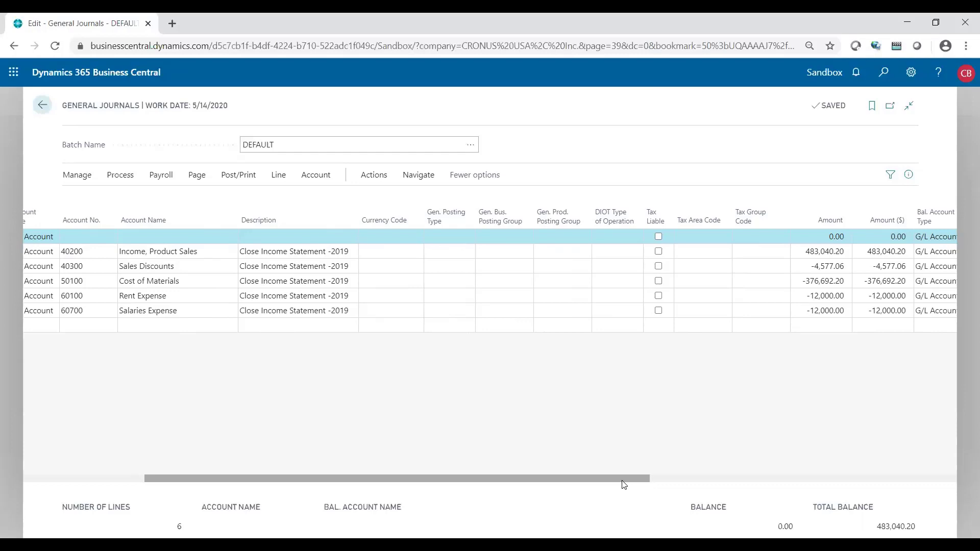
pyautogui.moveTo(622, 483); pyautogui.dragTo(897, 478)
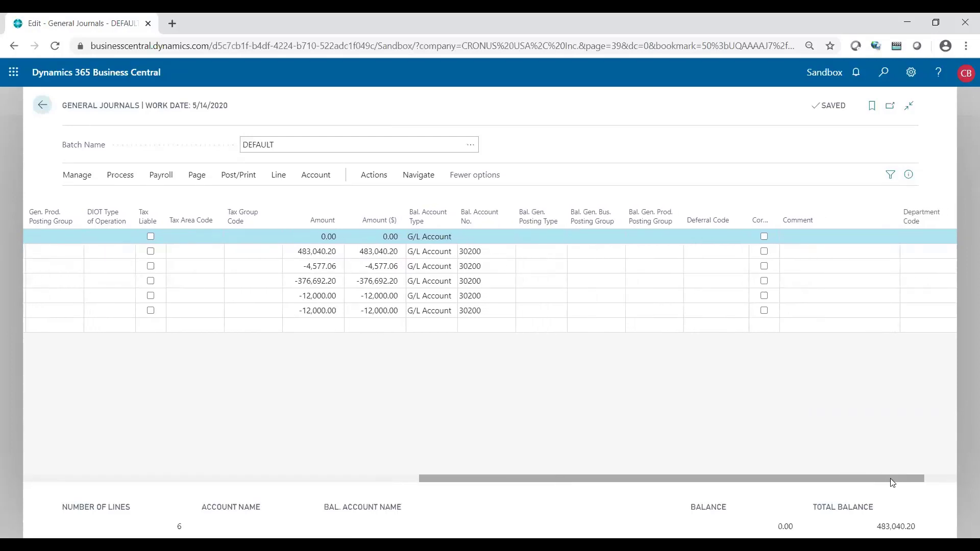
pyautogui.moveTo(793, 482); pyautogui.dragTo(558, 504)
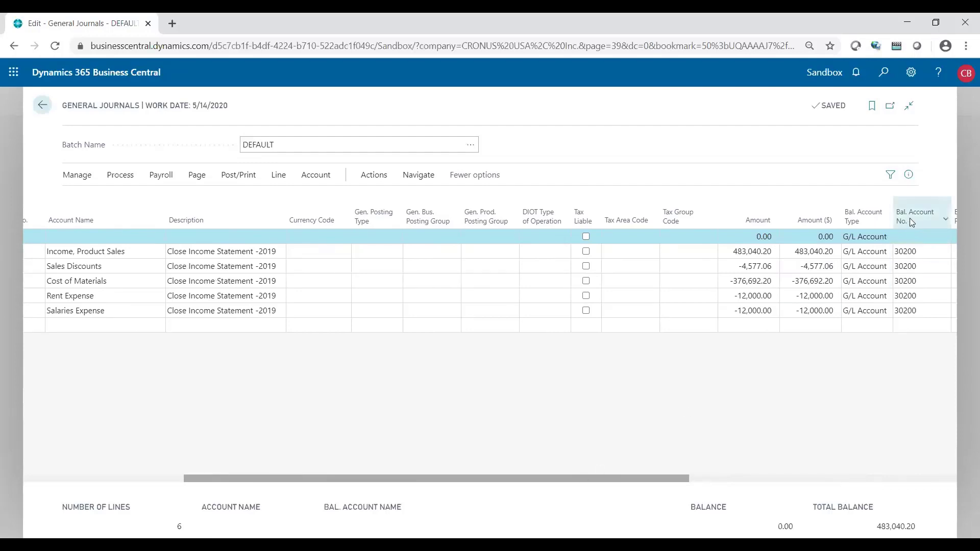
# Step: Delete all lines from the DEFAULT general journal batch and return to the role center
pyautogui.moveTo(912, 222)
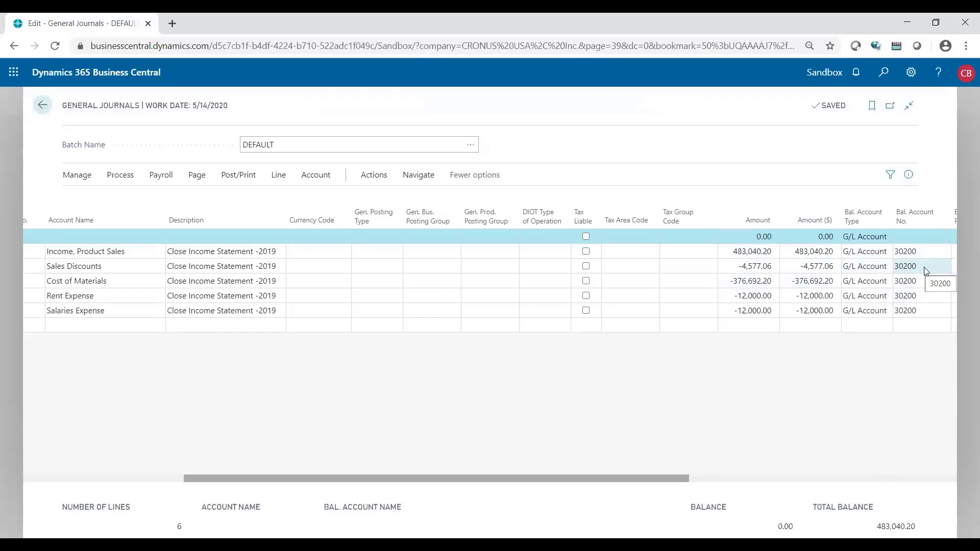
pyautogui.moveTo(629, 480); pyautogui.dragTo(287, 480)
pyautogui.click(122, 238)
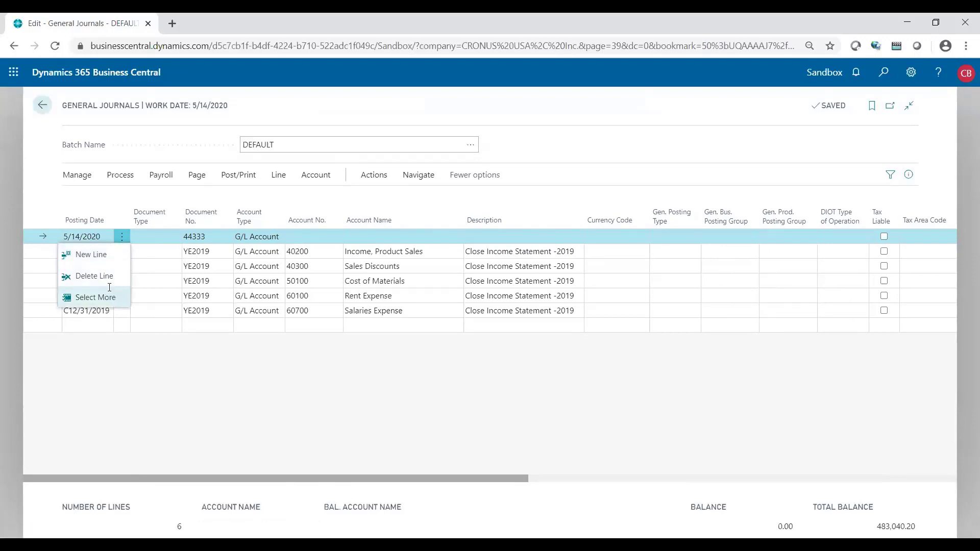
pyautogui.click(111, 296)
pyautogui.click(73, 220)
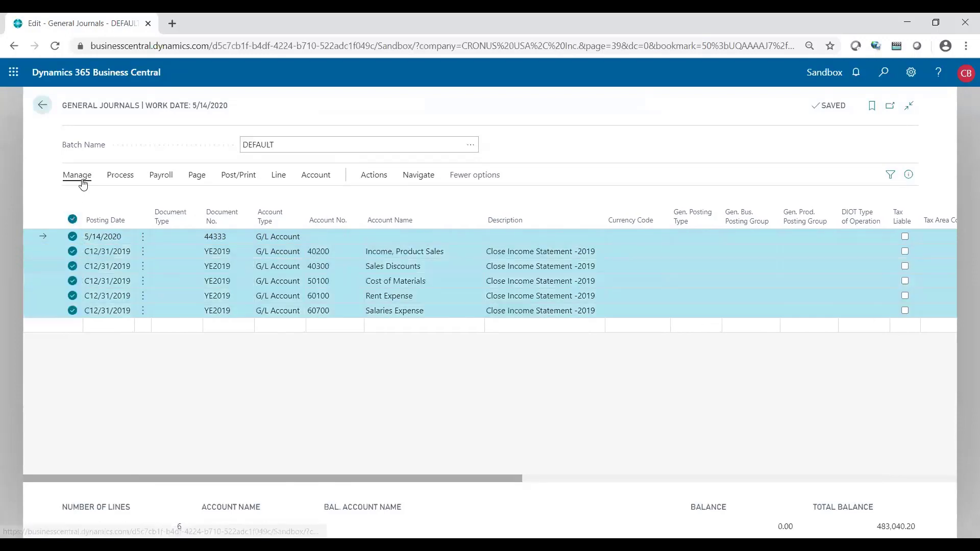
pyautogui.click(77, 175)
pyautogui.click(82, 198)
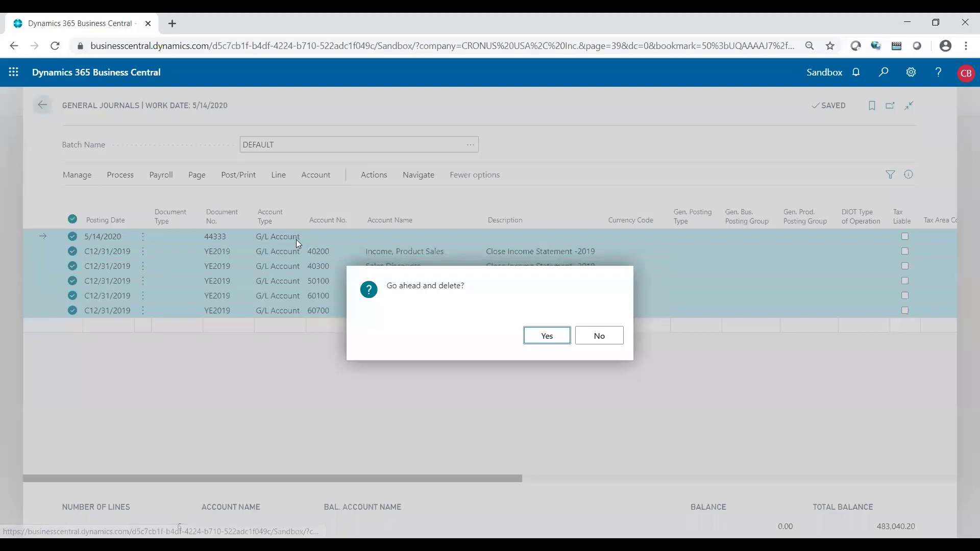
pyautogui.click(559, 341)
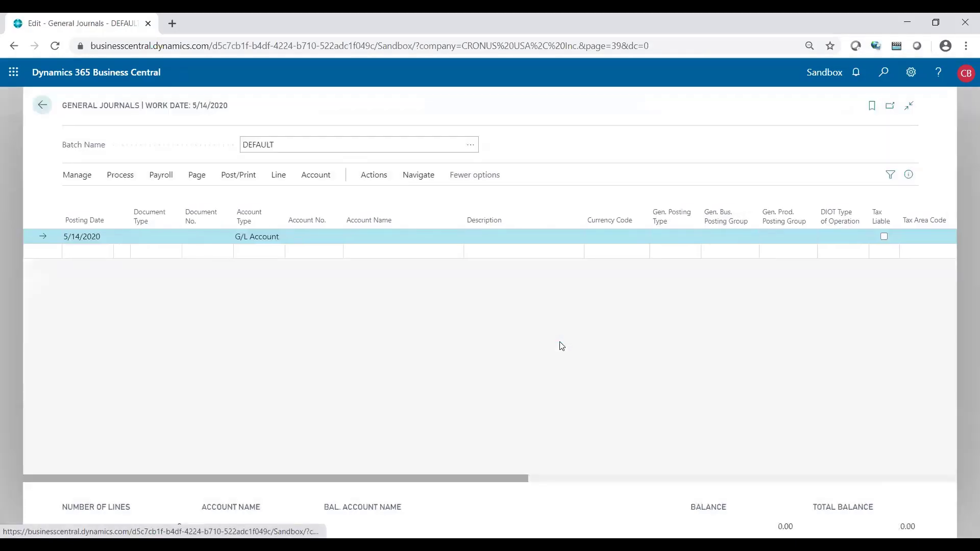
pyautogui.press('Escape')
pyautogui.press('Escape')
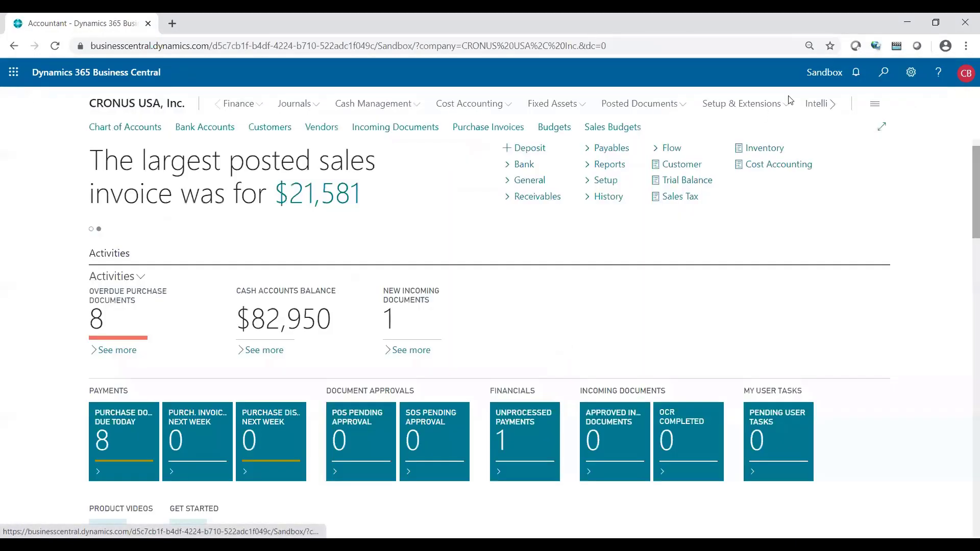
# Step: Reopen the Close Income Statement task, set posting to the retained earnings account to Balance, and try to run it without a document number
pyautogui.click(885, 75)
pyautogui.write('close')
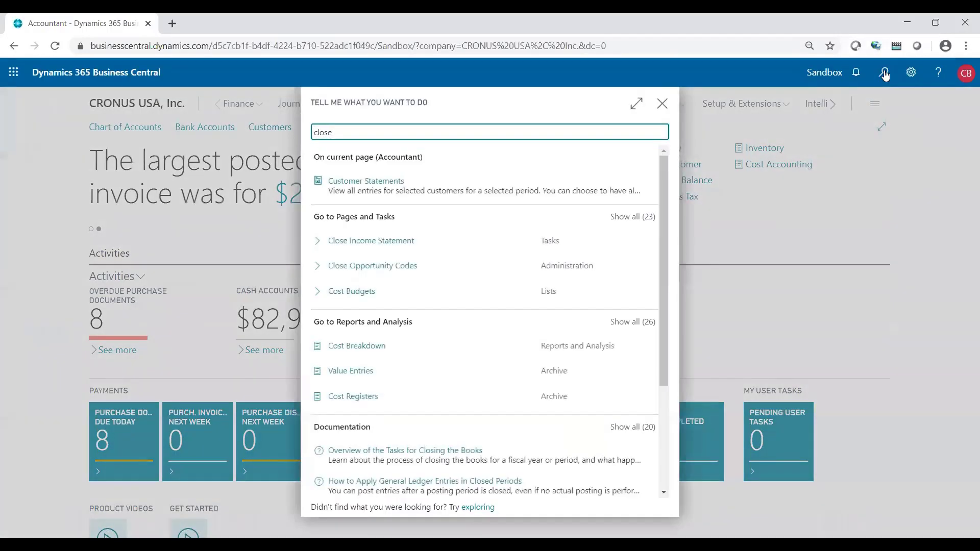
pyautogui.click(399, 247)
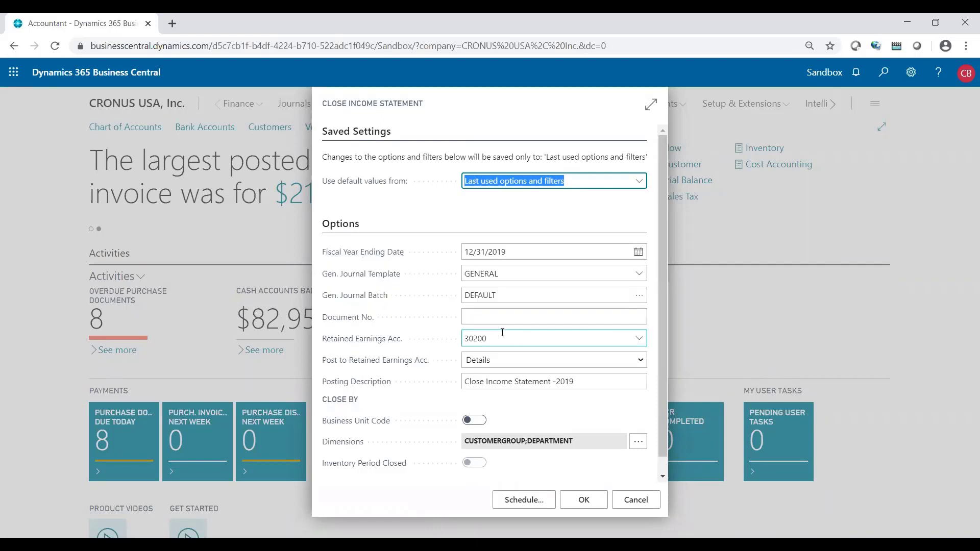
pyautogui.click(527, 361)
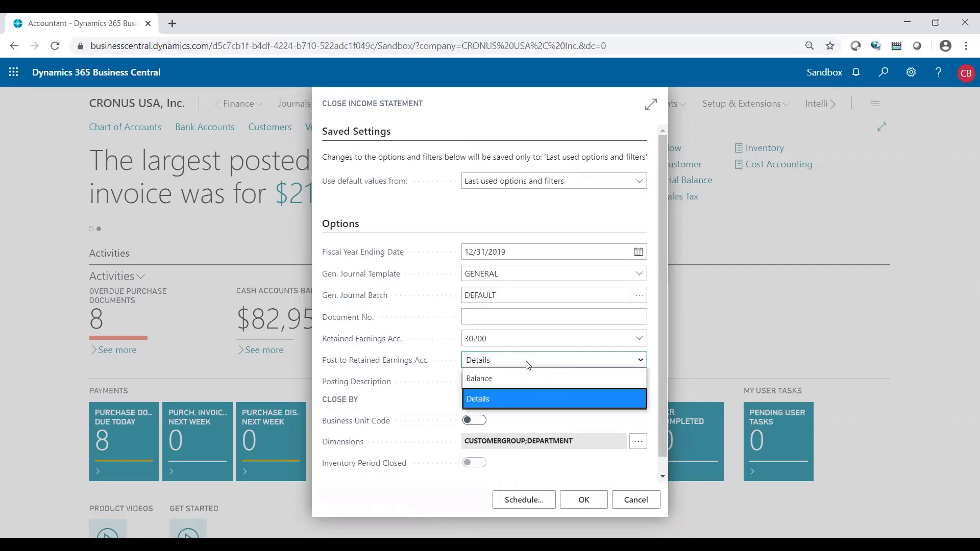
pyautogui.click(506, 378)
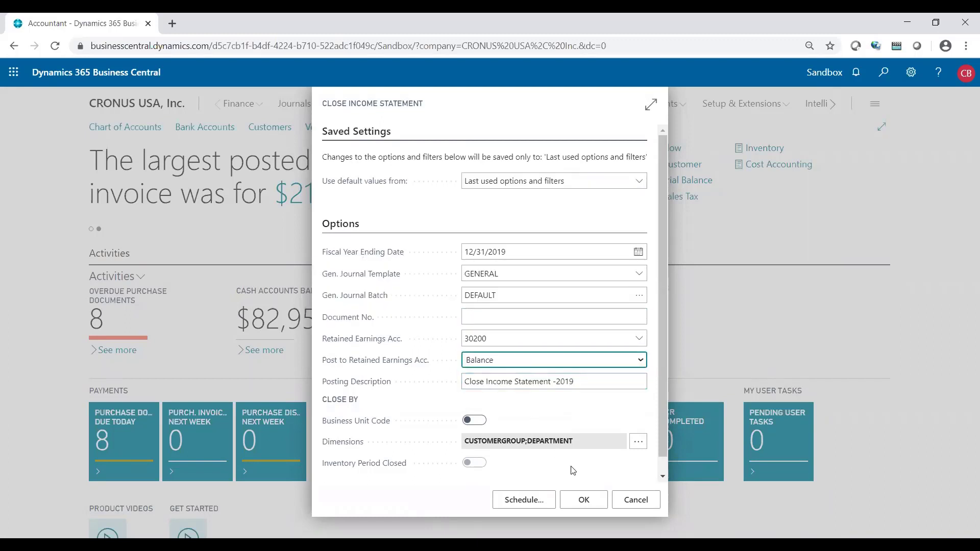
pyautogui.click(588, 500)
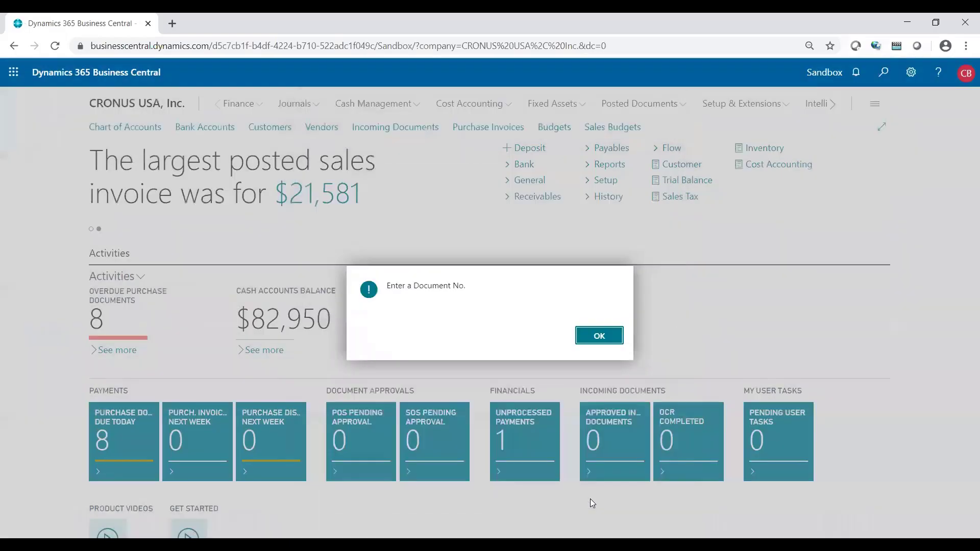
pyautogui.click(601, 337)
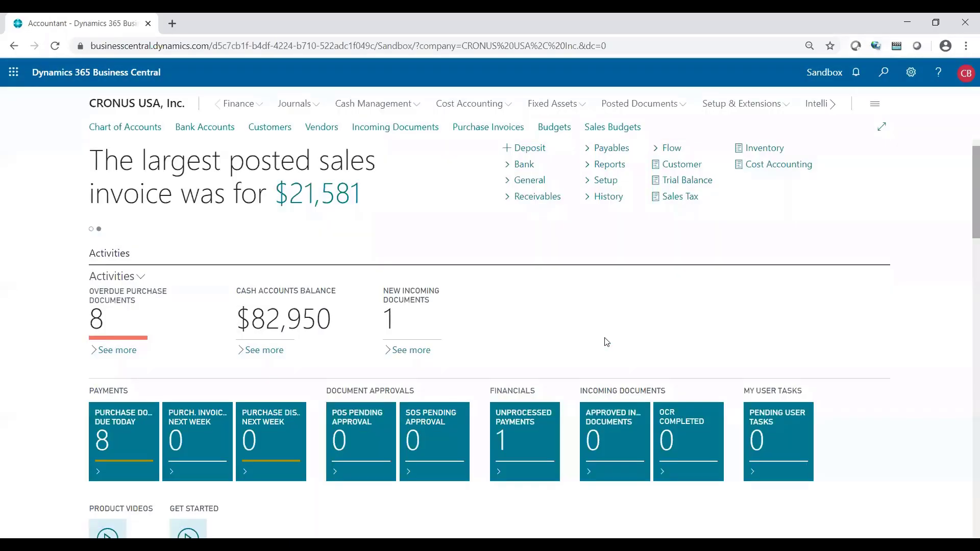
# Step: Run the Close Income Statement task again with document number YE2019 and Balance posting to retained earnings
pyautogui.click(883, 73)
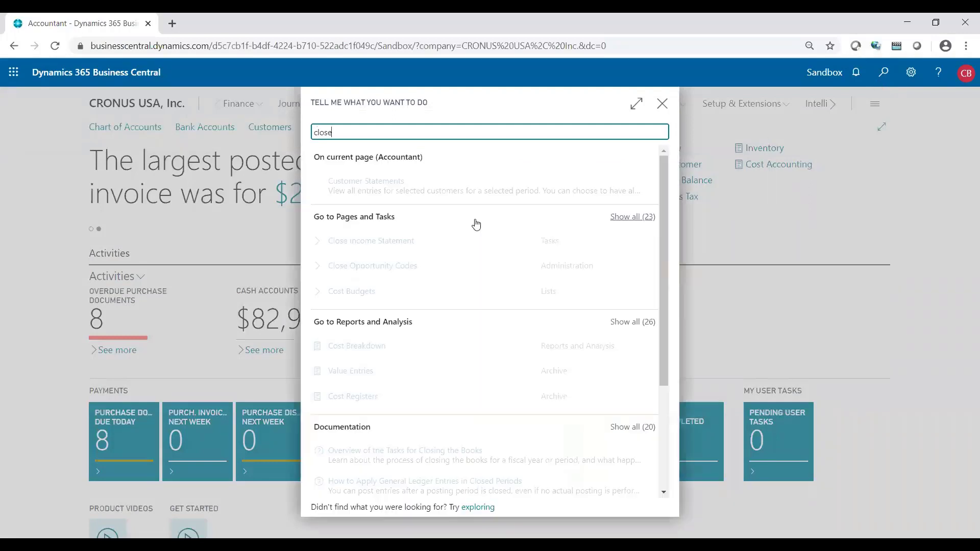
pyautogui.click(391, 249)
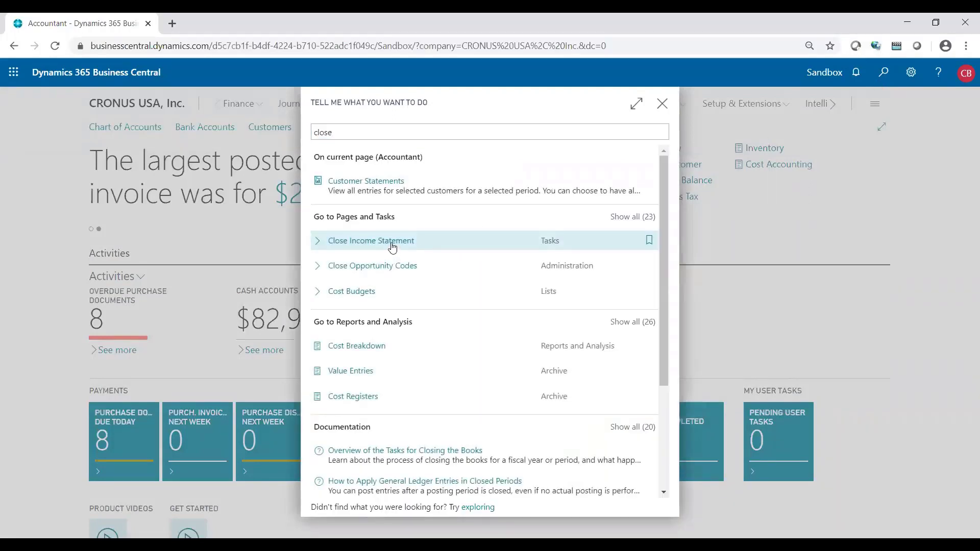
pyautogui.click(493, 318)
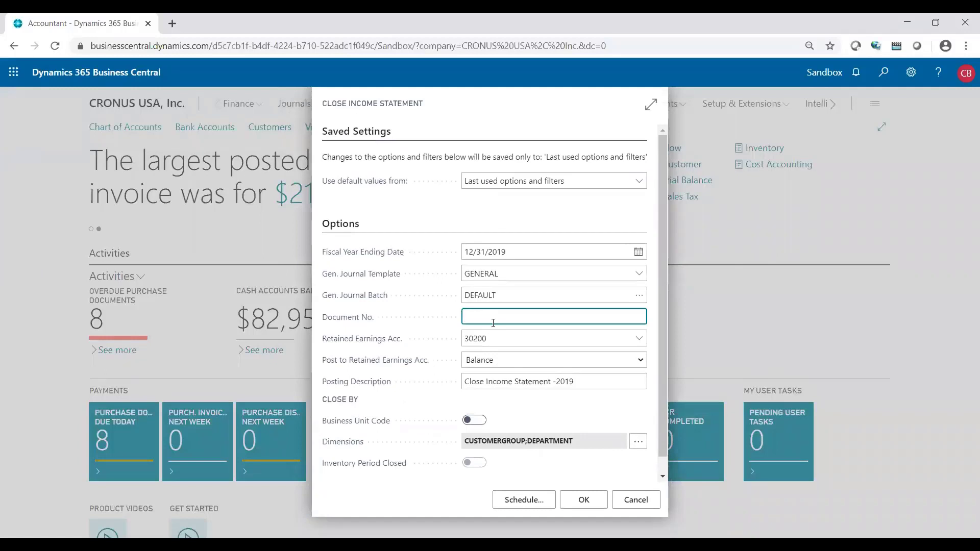
pyautogui.write('YE2019')
pyautogui.click(638, 361)
pyautogui.click(618, 361)
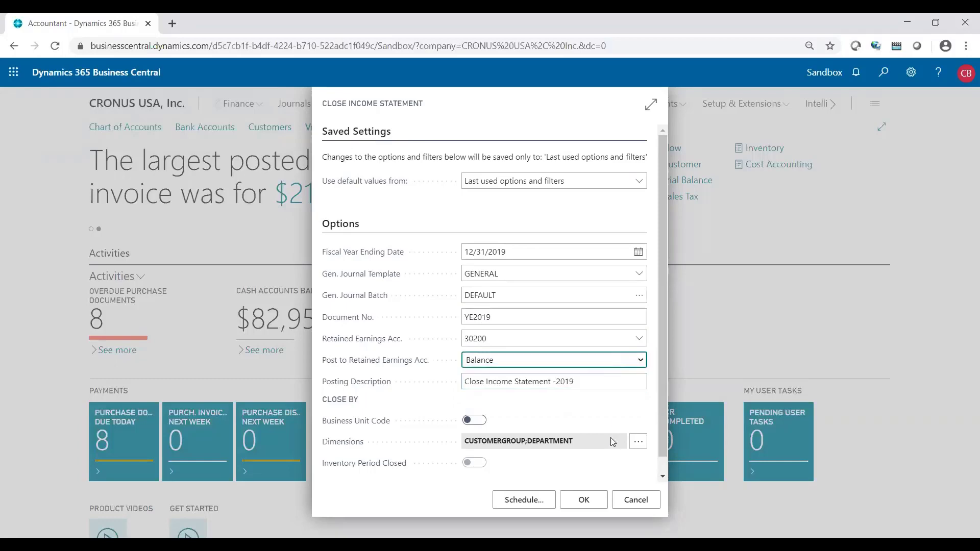
pyautogui.click(585, 506)
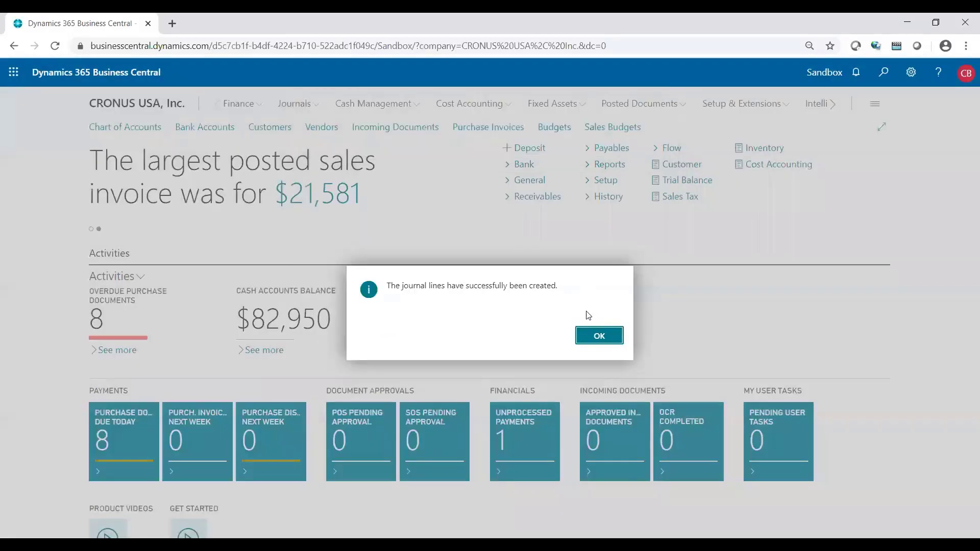
pyautogui.click(592, 339)
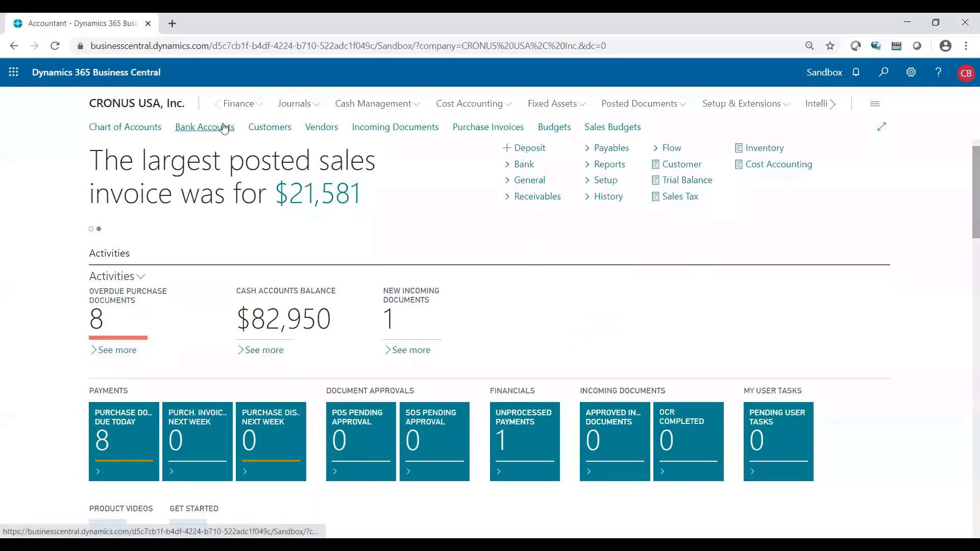
# Step: Open the DEFAULT general journal batch and review the Retained Earnings line and the amounts of the closing lines
pyautogui.click(238, 104)
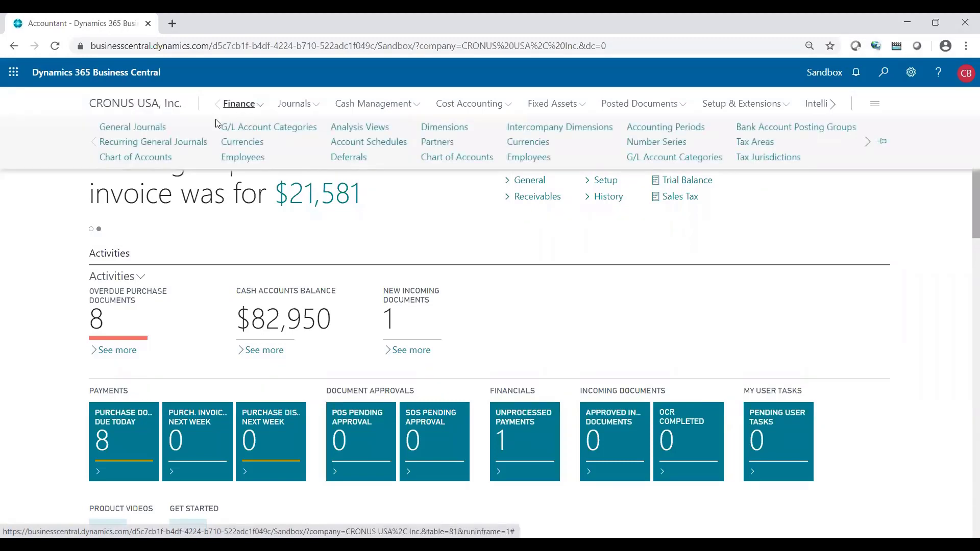
pyautogui.click(167, 131)
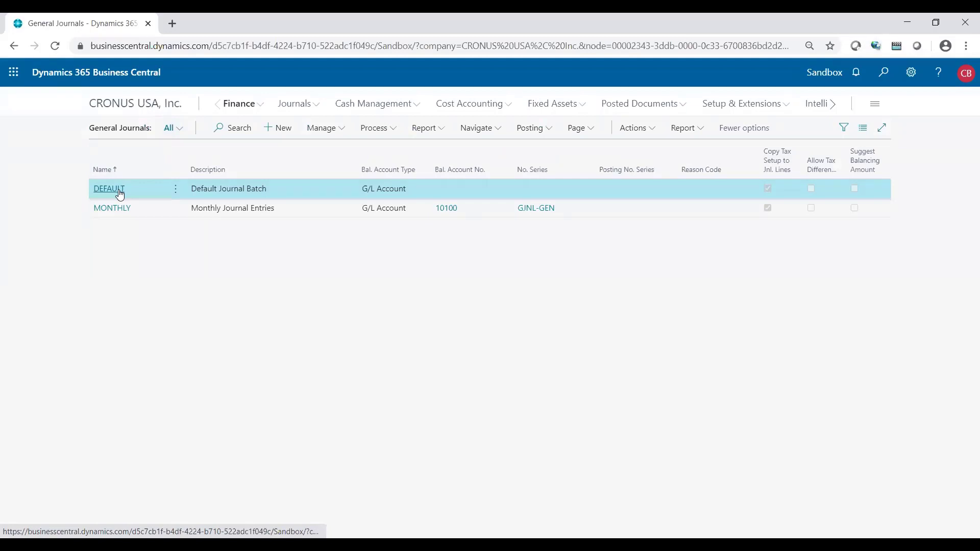
pyautogui.click(119, 193)
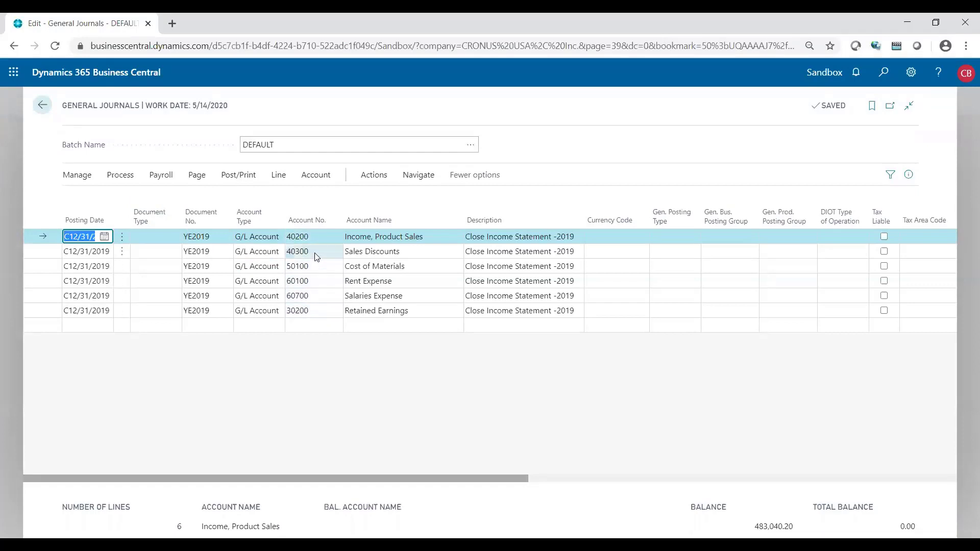
pyautogui.click(315, 312)
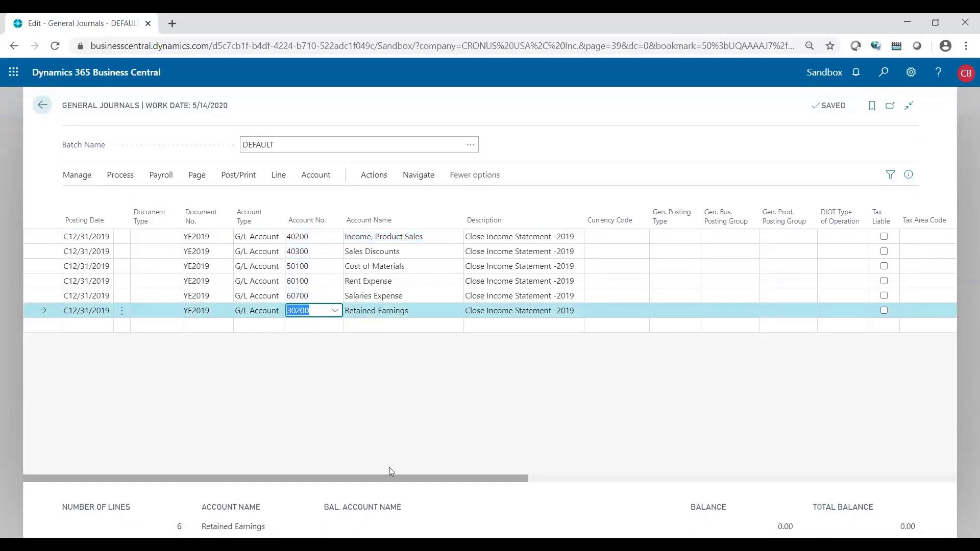
pyautogui.moveTo(398, 480); pyautogui.dragTo(541, 477)
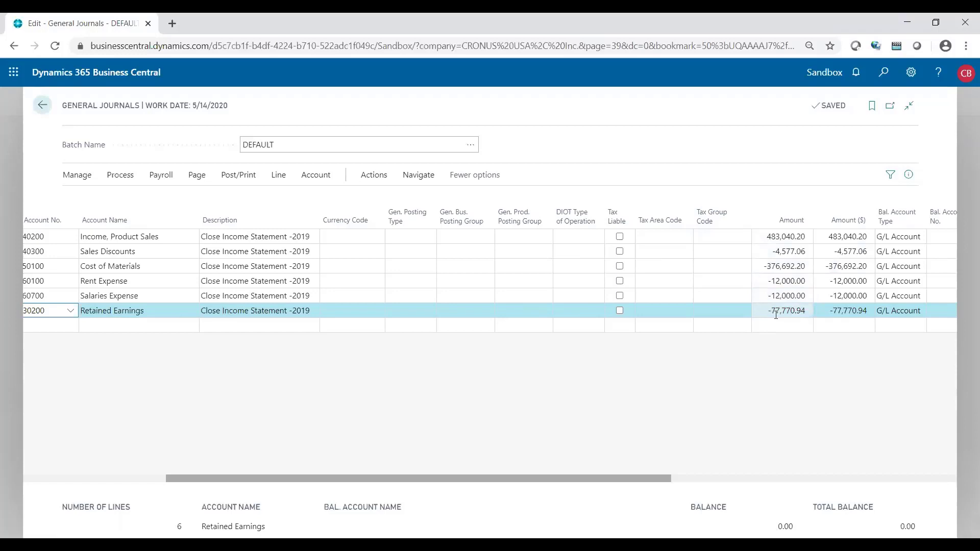
# Step: Post the closing income statement lines in the DEFAULT general journal batch
pyautogui.click(236, 176)
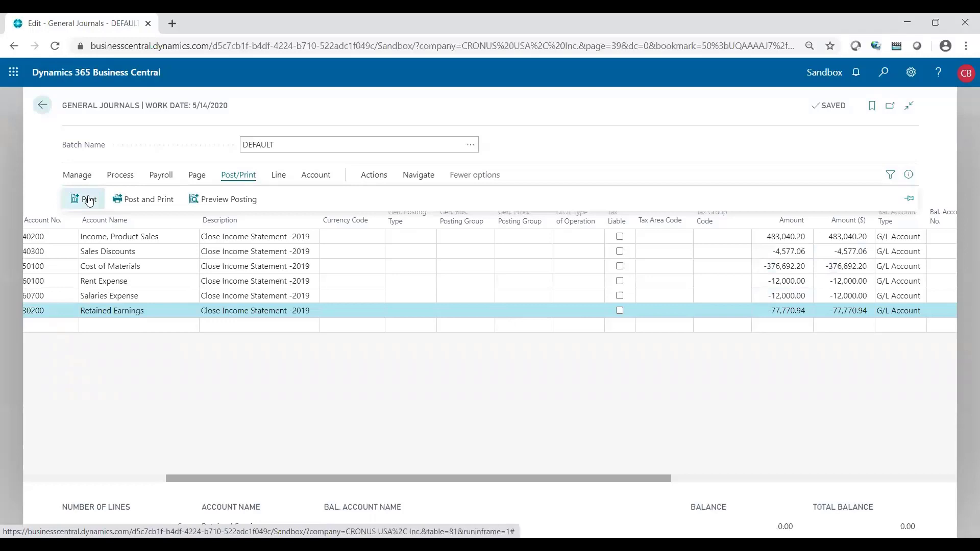